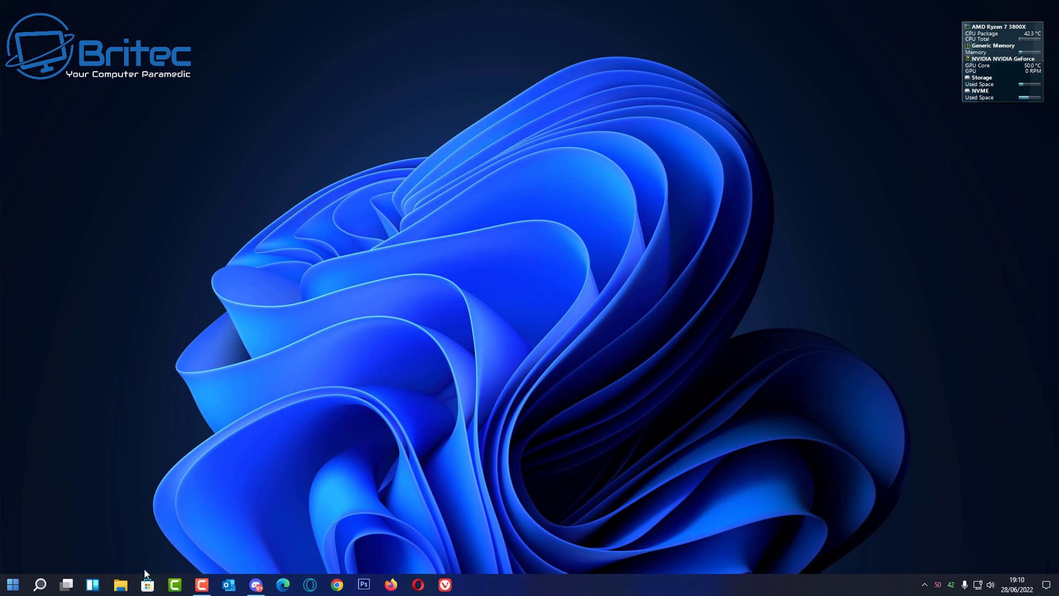
Launch the OfficeNAS (DS1520+) DSM desktop from File Explorer's Network view.
{"action": "left_click", "coordinate": [120, 584]}
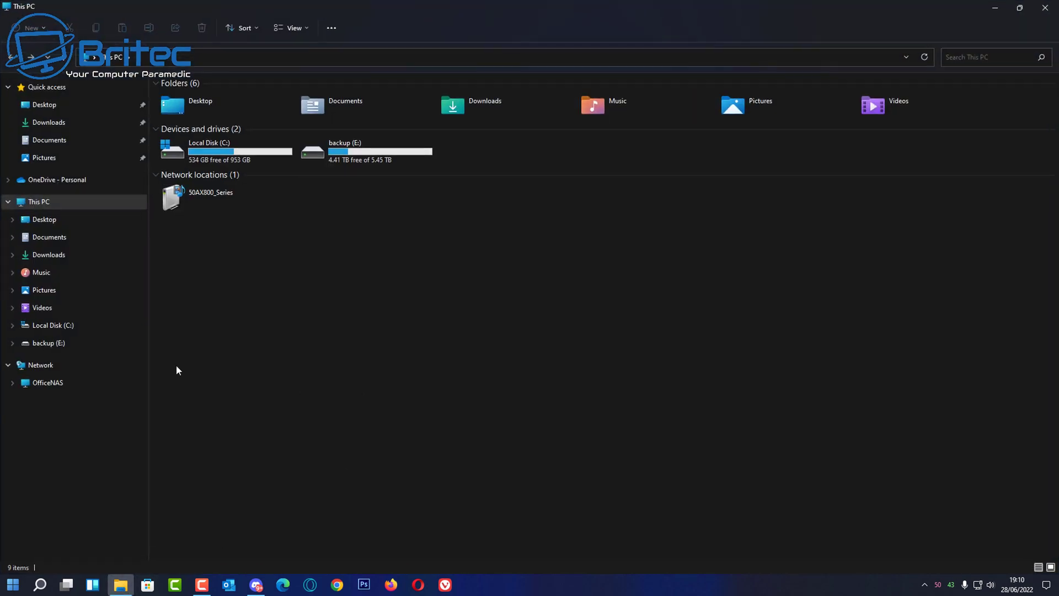
{"action": "left_click", "coordinate": [48, 371]}
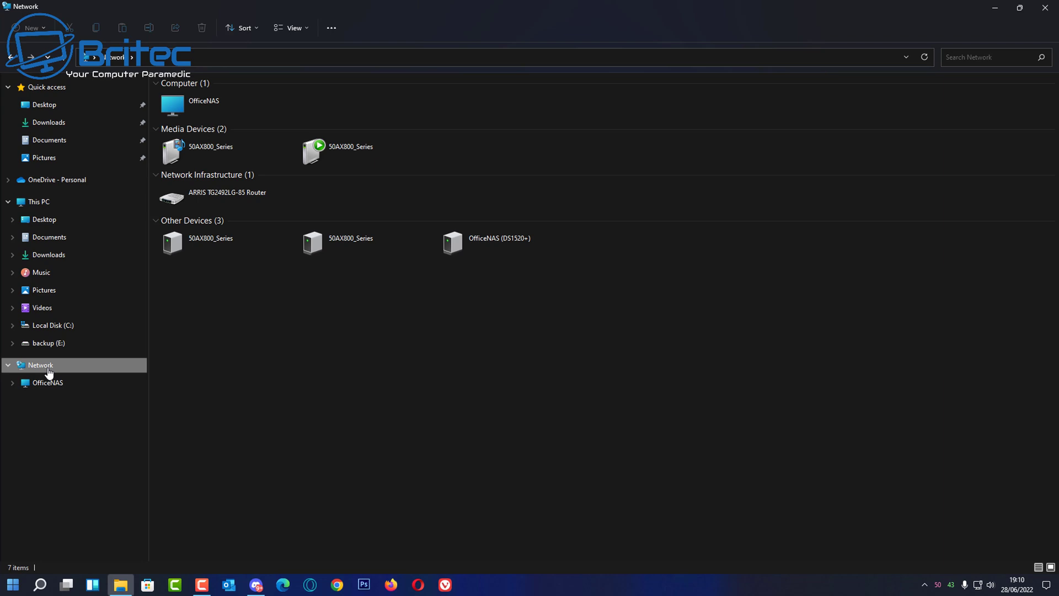
{"action": "left_click", "coordinate": [488, 249]}
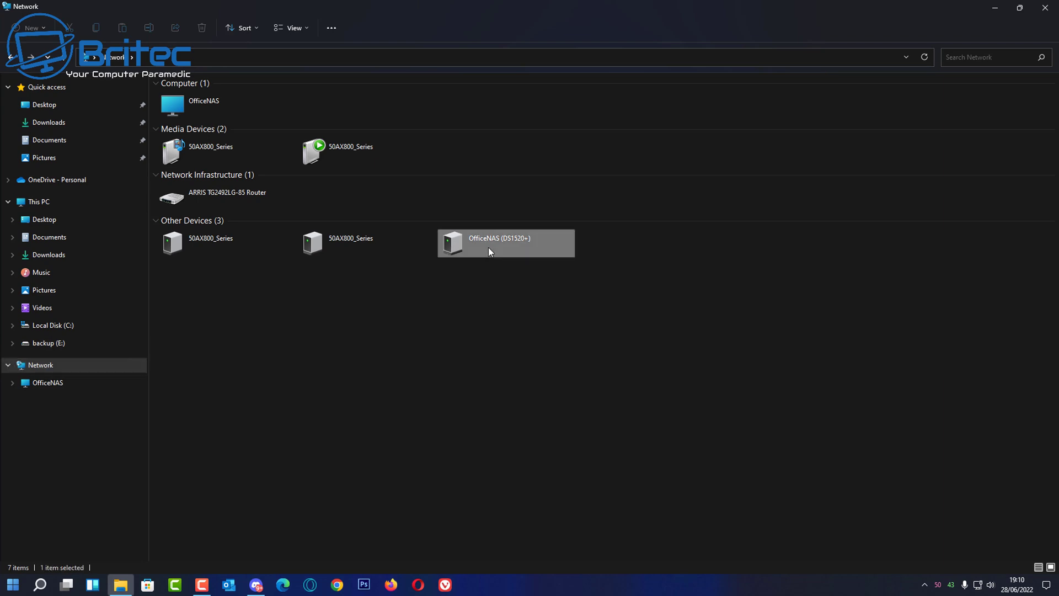
{"action": "double_click", "coordinate": [488, 249]}
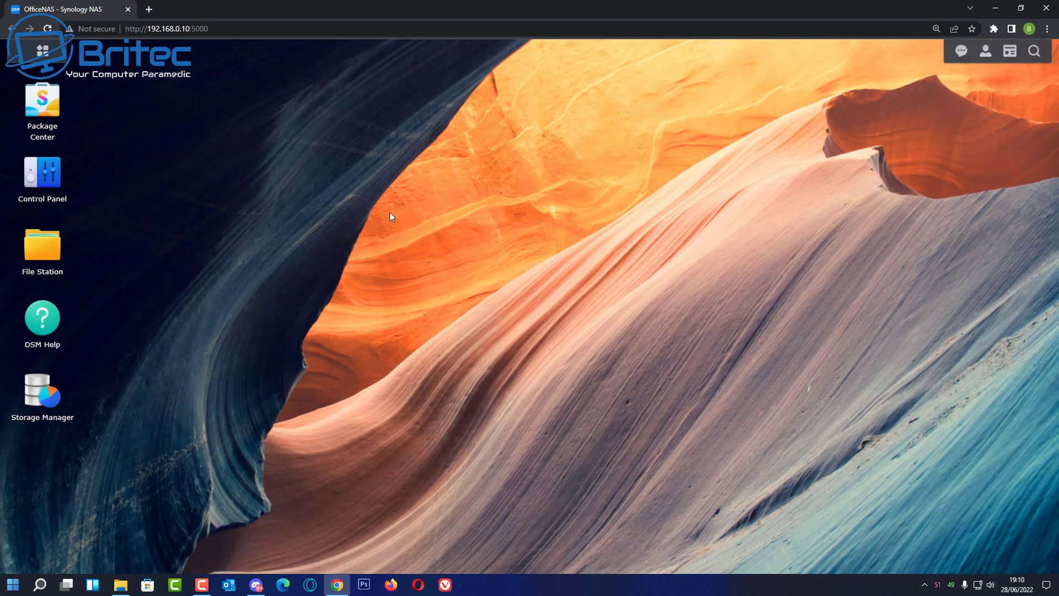
Launch Storage Manager and review its Overview: Healthy, Volume 1 at 3.9 of 7 TB.
{"action": "left_click", "coordinate": [46, 404]}
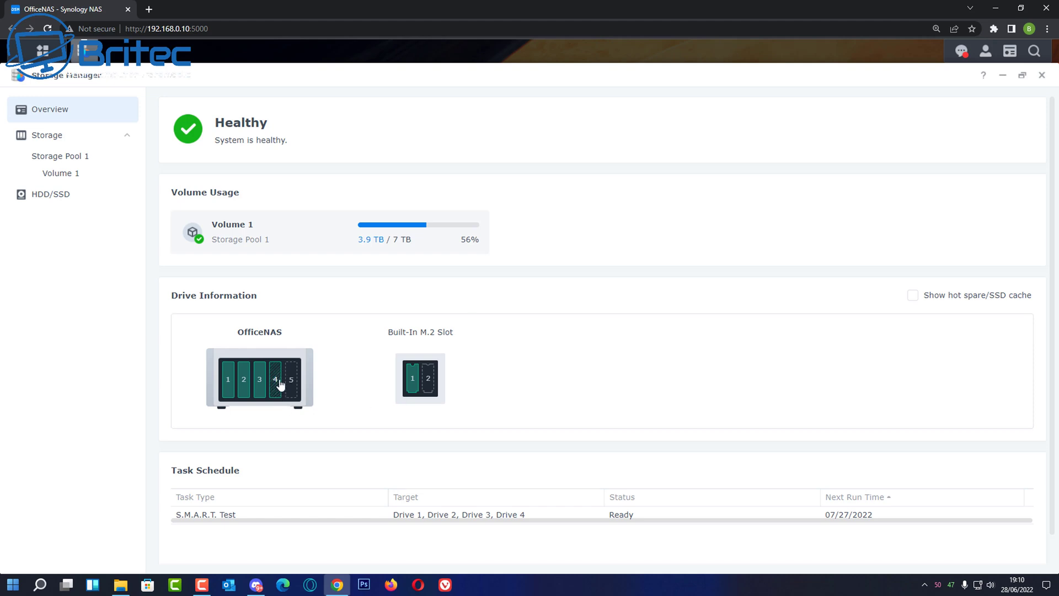
{"action": "mouse_move", "coordinate": [281, 375]}
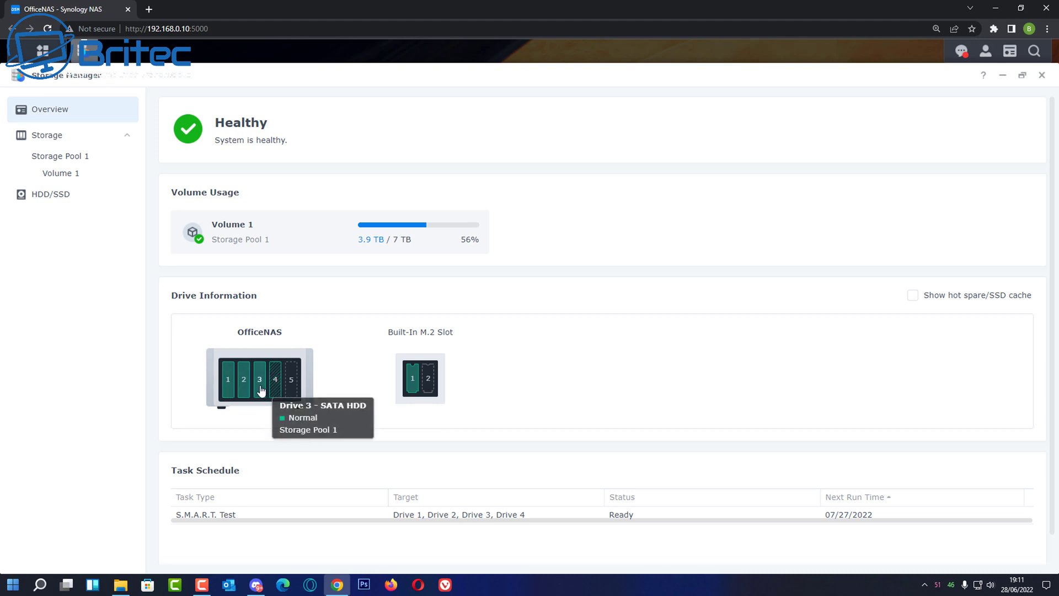
{"action": "scroll", "coordinate": [537, 436], "scroll_direction": "down", "scroll_amount": 1}
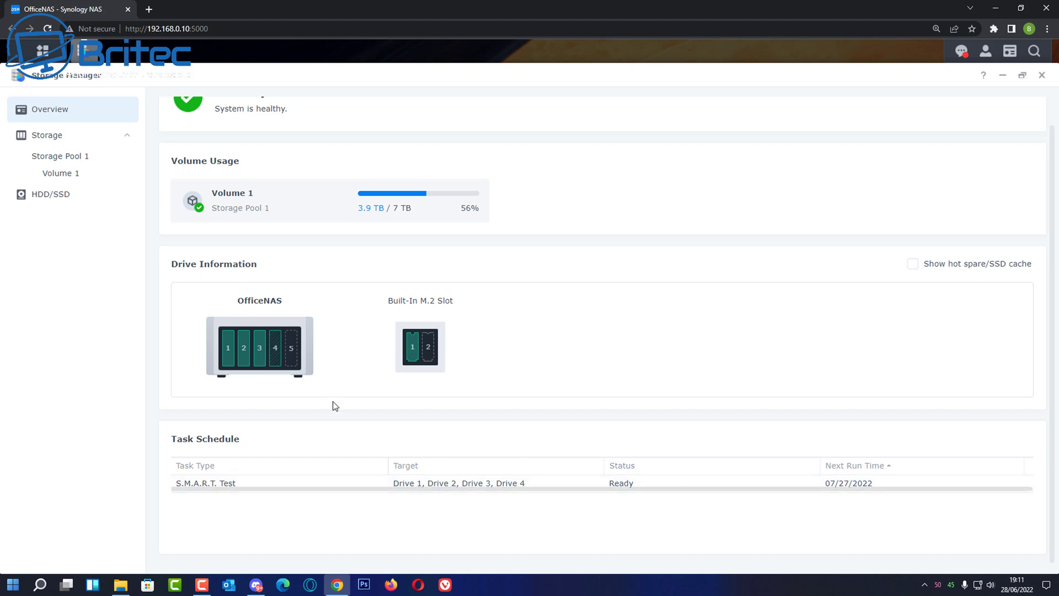
{"action": "scroll", "coordinate": [335, 406], "scroll_direction": "up", "scroll_amount": 1}
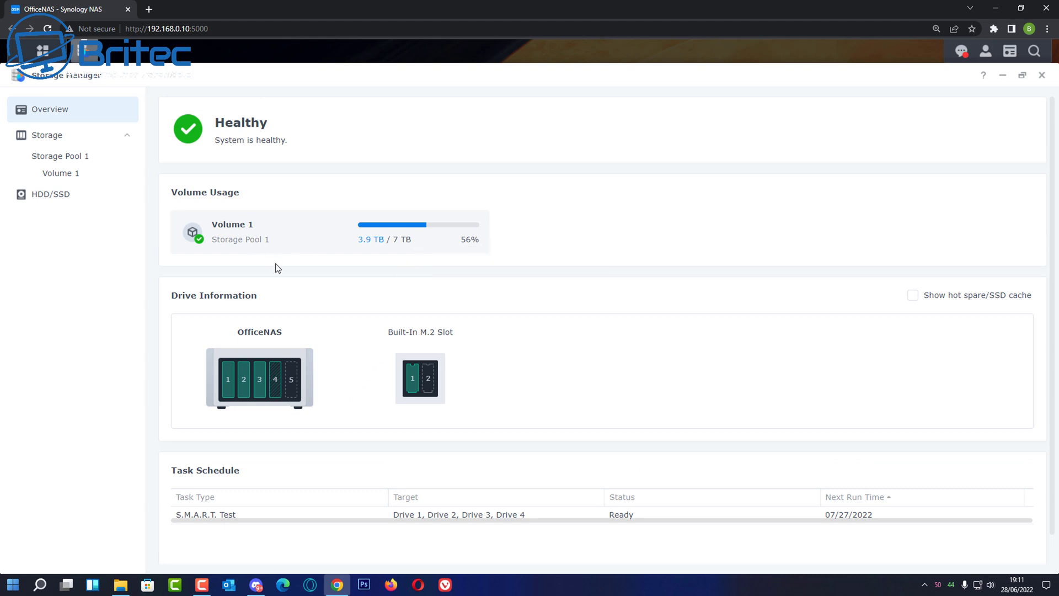
Show Storage Pool 1's details, viewing Global Settings and closing it unchanged.
{"action": "left_click", "coordinate": [56, 140]}
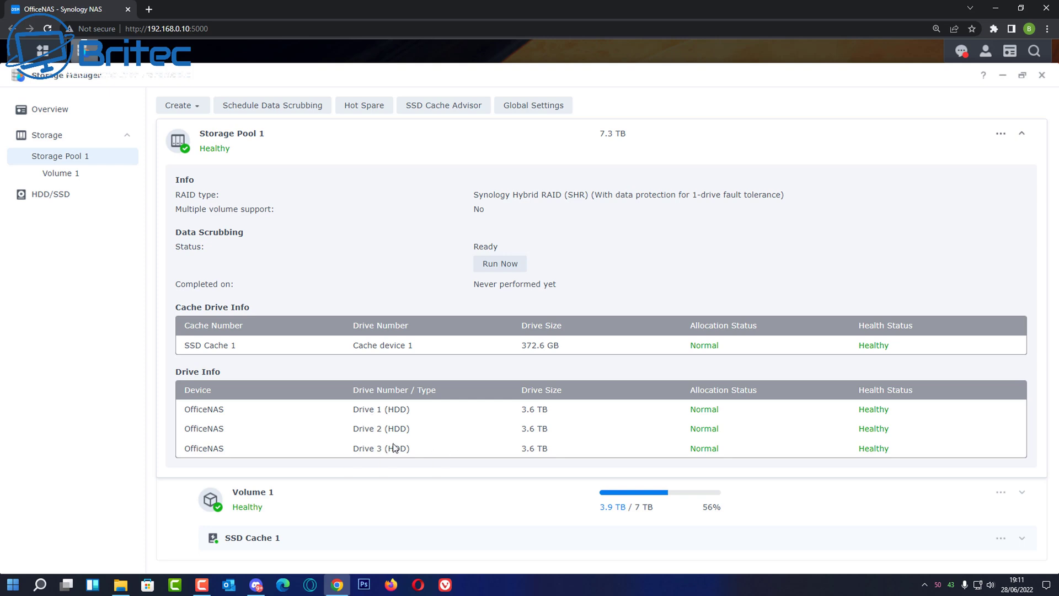
{"action": "left_click", "coordinate": [528, 110]}
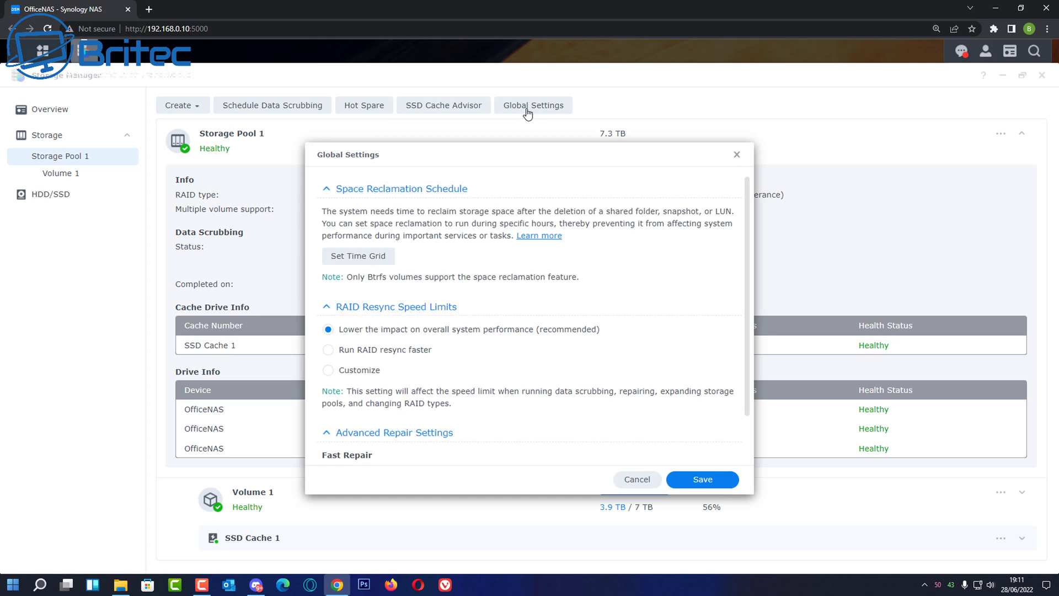
{"action": "left_click", "coordinate": [636, 480]}
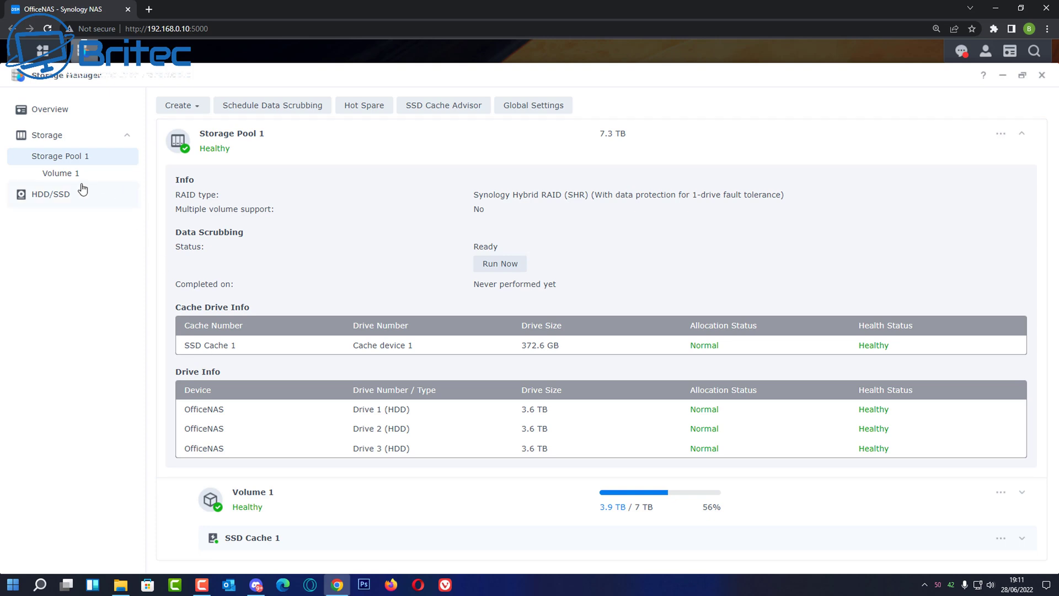
View Volume 1, then list HDD/SSD drives and expand Drive 4's details.
{"action": "left_click", "coordinate": [64, 173]}
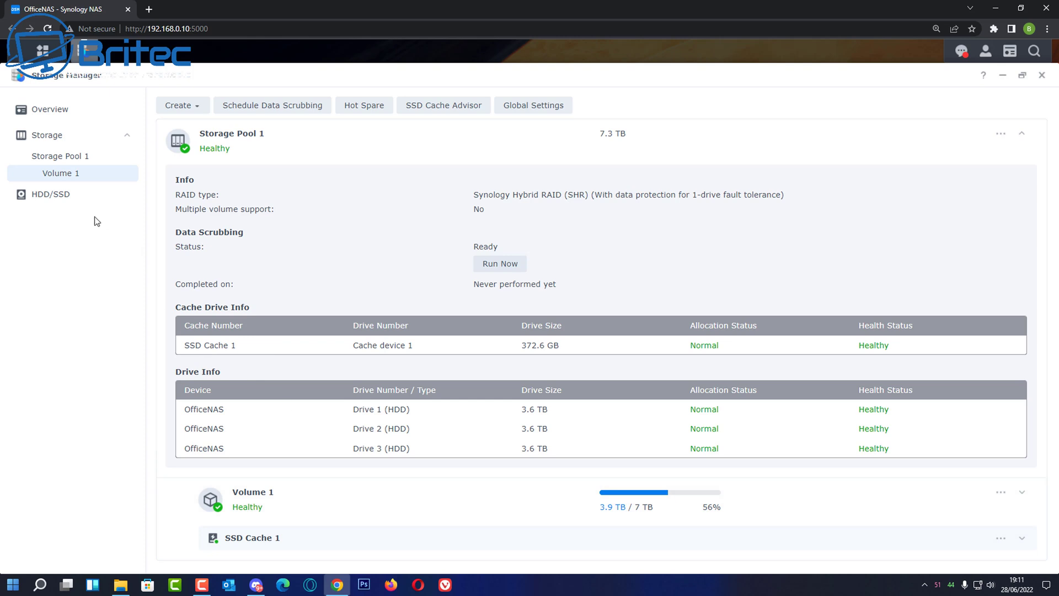
{"action": "left_click", "coordinate": [58, 199]}
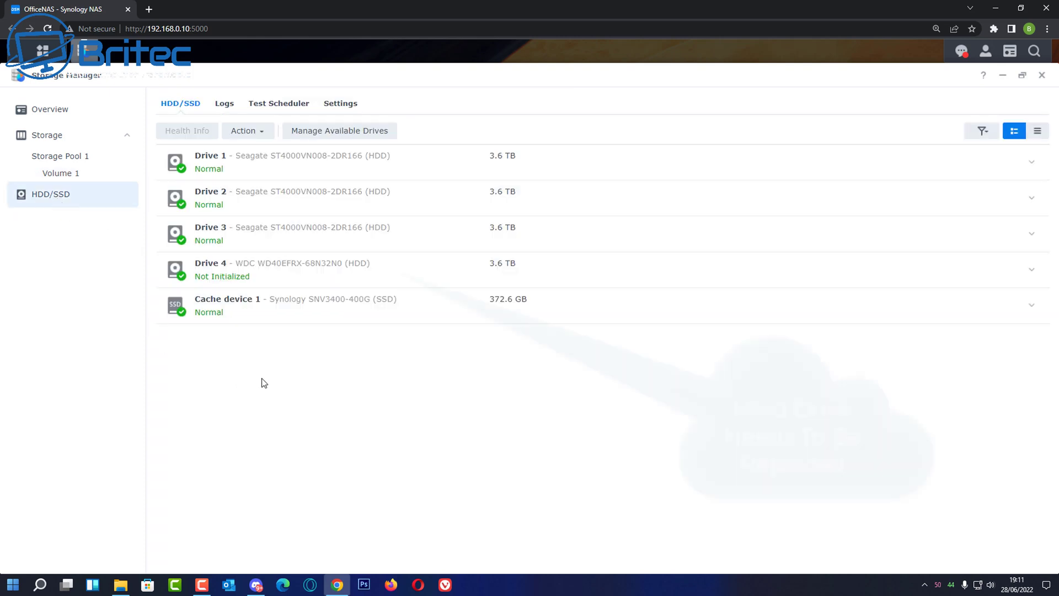
{"action": "left_click", "coordinate": [251, 269]}
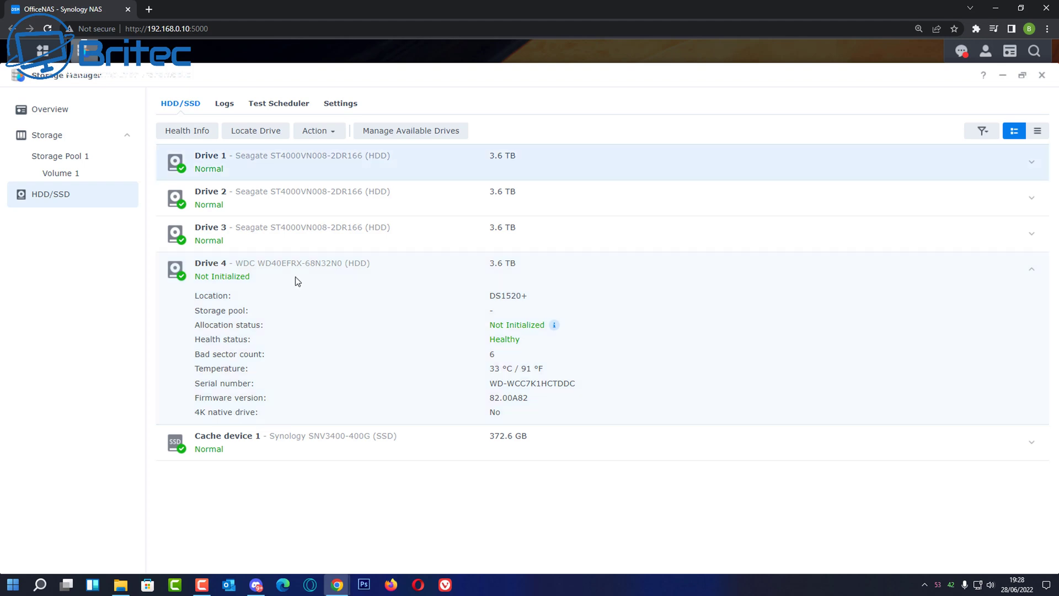
{"action": "left_click", "coordinate": [297, 281]}
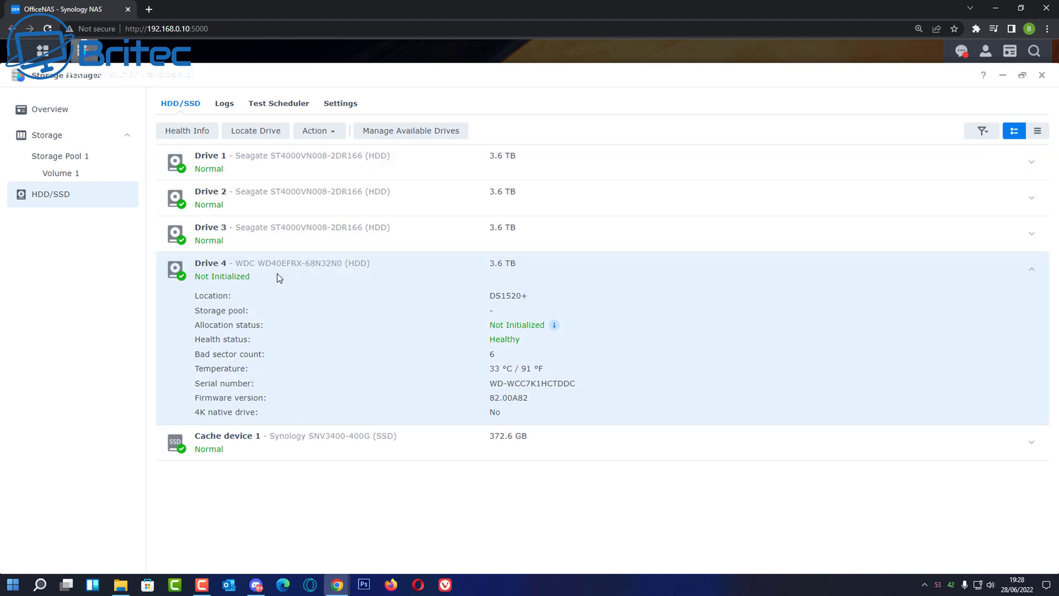
Open Manage Available Drives from the Action menu and move the dialog left.
{"action": "left_click", "coordinate": [334, 133]}
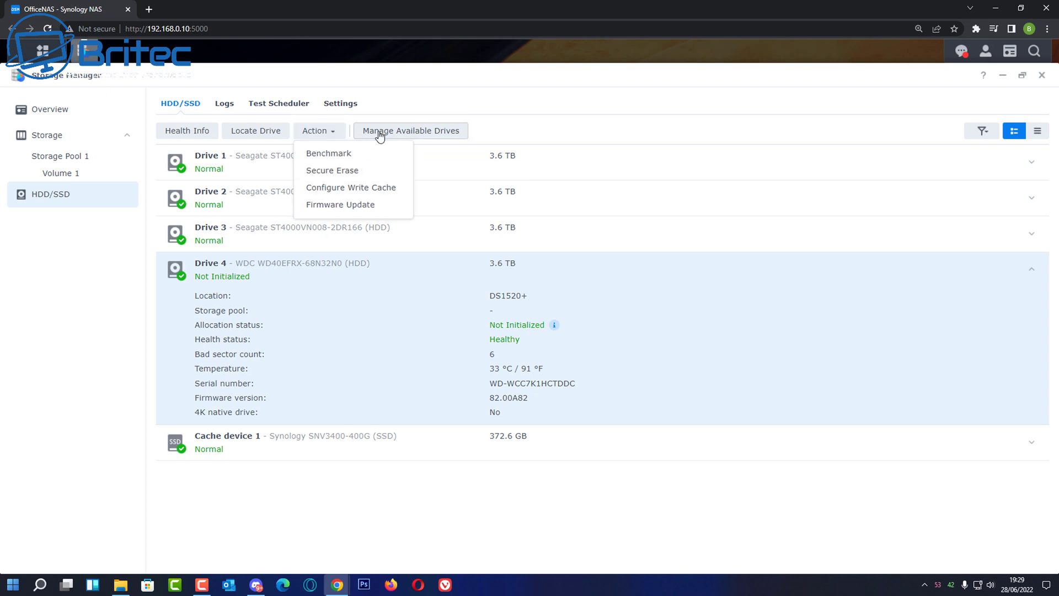
{"action": "left_click", "coordinate": [446, 133]}
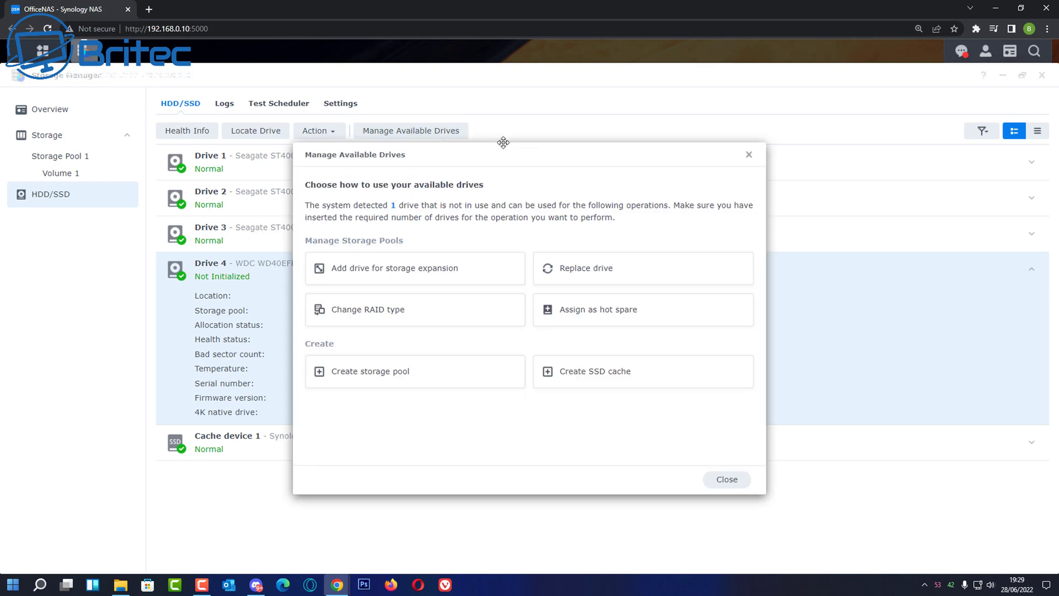
{"action": "left_click_drag", "start_coordinate": [501, 151], "coordinate": [454, 151]}
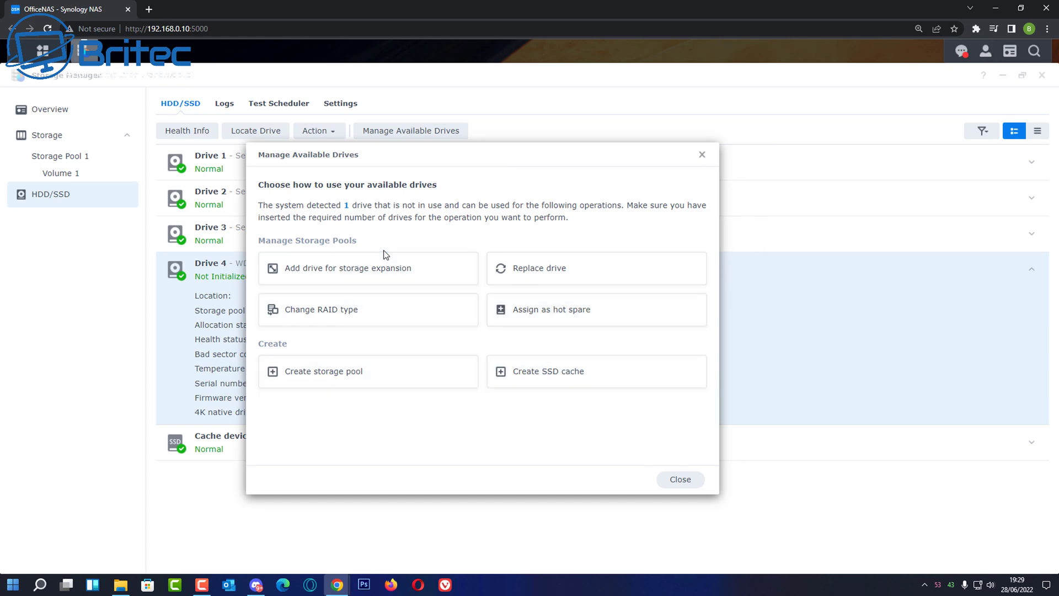
Start storage expansion to Storage Pool 1 with Drive 4 selected.
{"action": "left_click", "coordinate": [348, 274]}
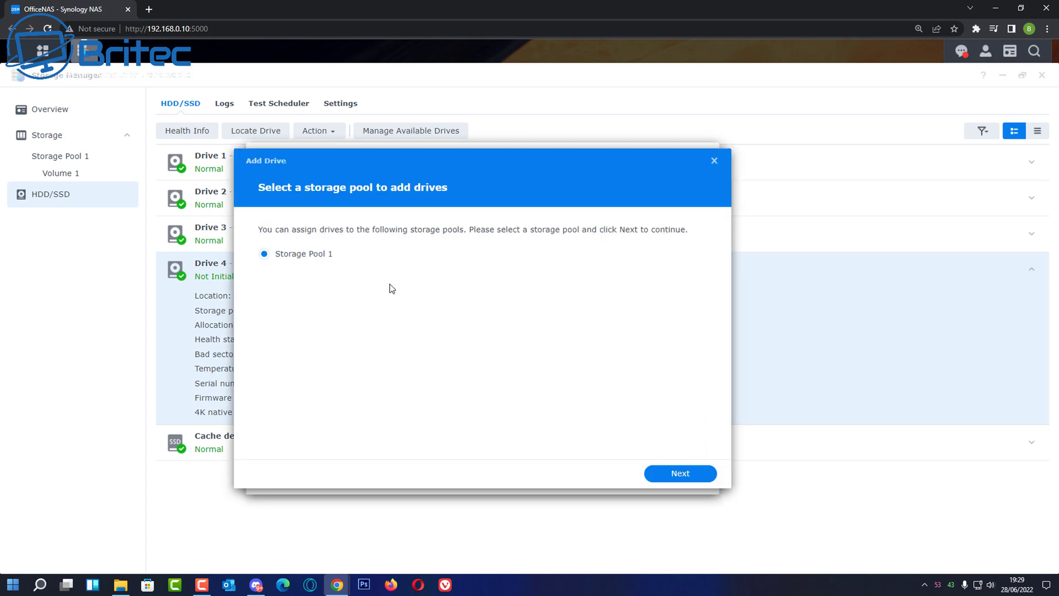
{"action": "left_click", "coordinate": [680, 478]}
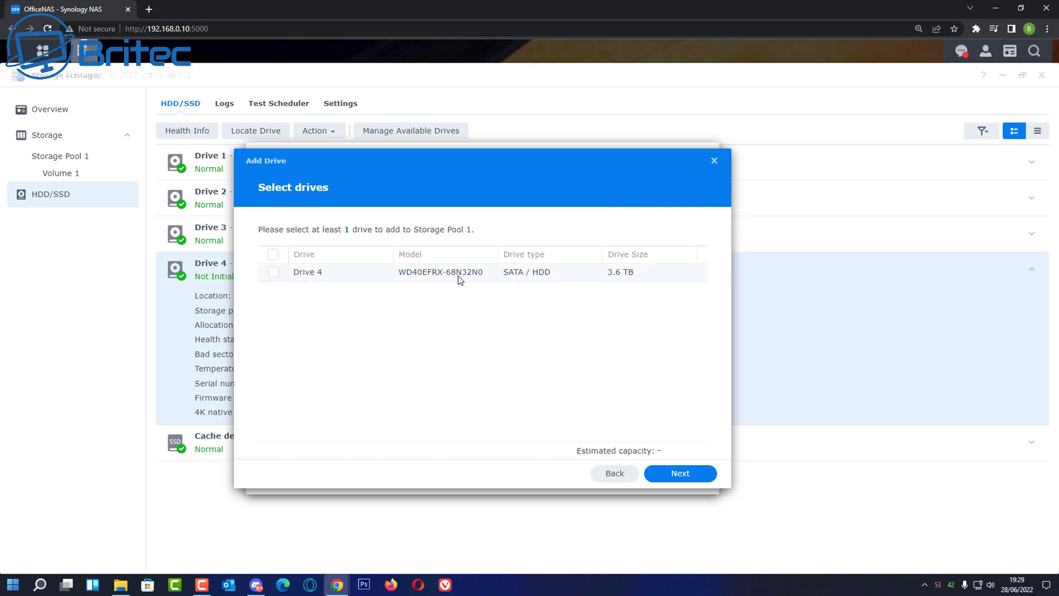
{"action": "left_click", "coordinate": [273, 272]}
{"action": "left_click", "coordinate": [680, 475]}
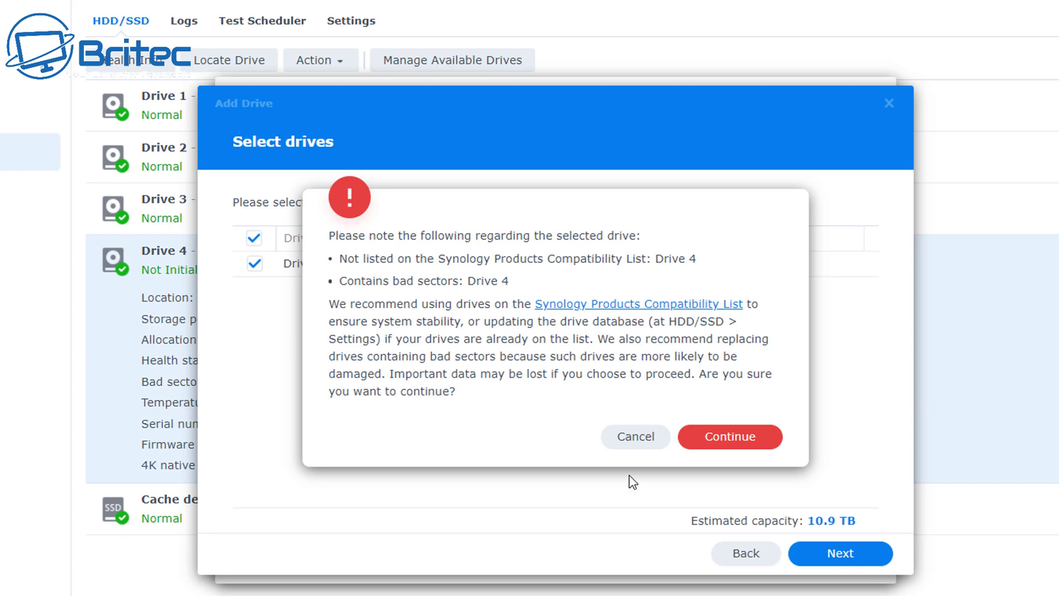
Decline the bad-sector warning and close both the Add Drive wizard and the drive options.
{"action": "left_click", "coordinate": [629, 441]}
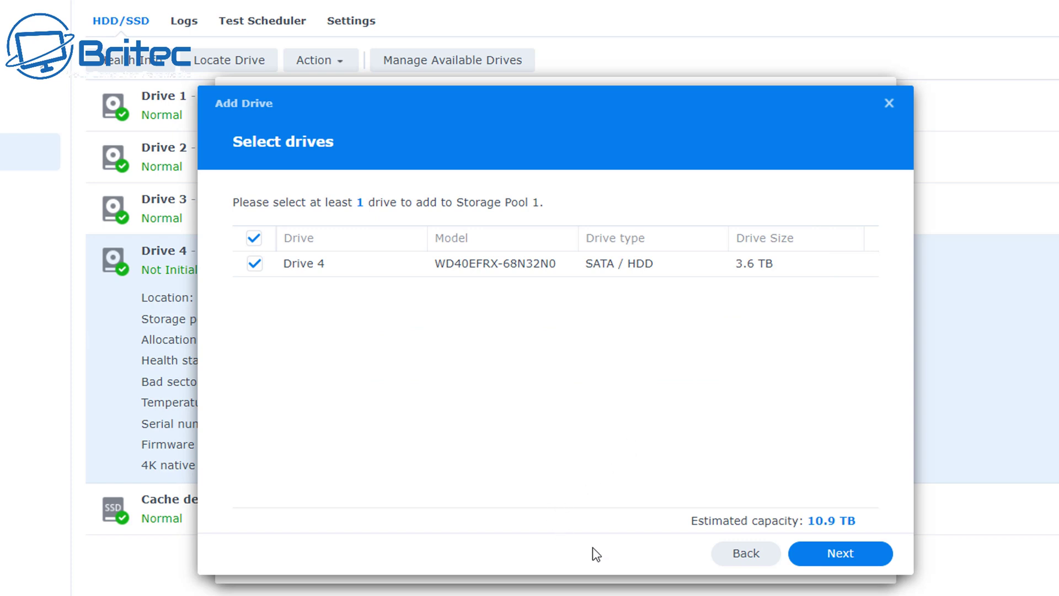
{"action": "left_click", "coordinate": [735, 562]}
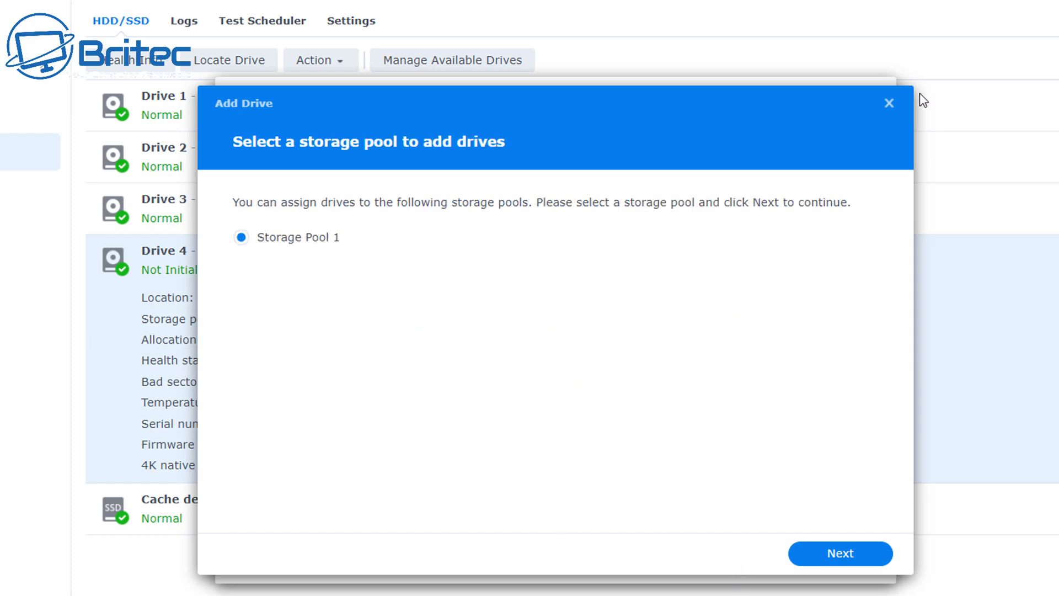
{"action": "left_click", "coordinate": [888, 103]}
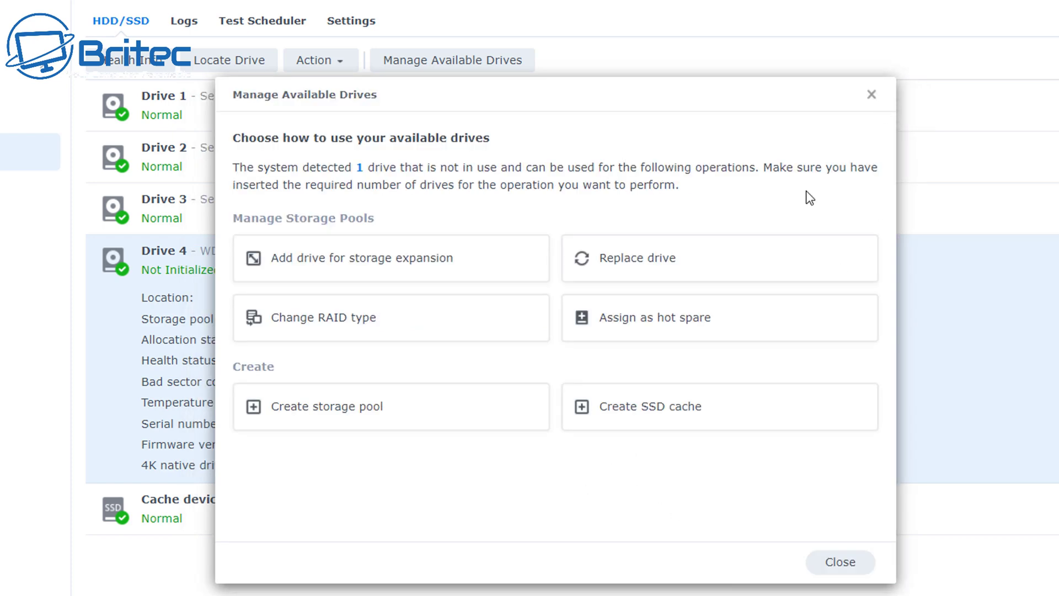
{"action": "left_click", "coordinate": [871, 95]}
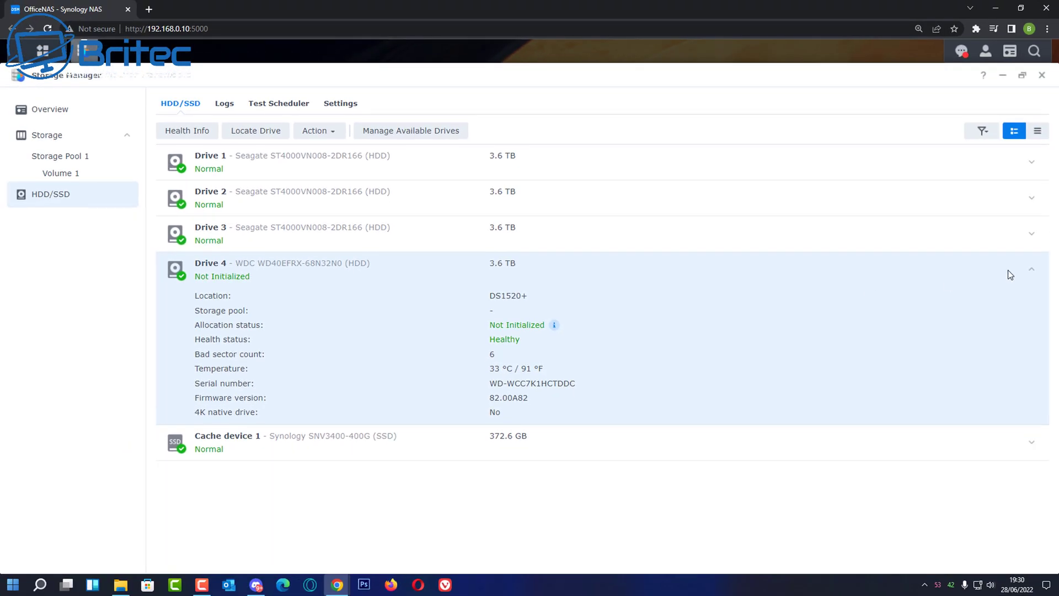
Collapse Drive 4's details and reopen Manage Available Drives from the Action menu.
{"action": "left_click", "coordinate": [1031, 273]}
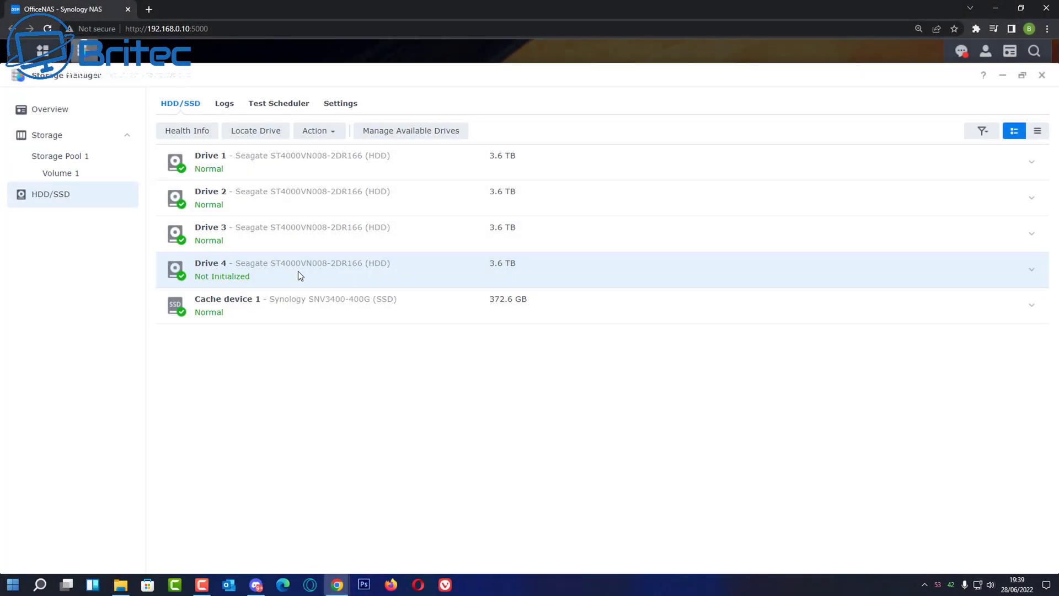
{"action": "left_click", "coordinate": [334, 133]}
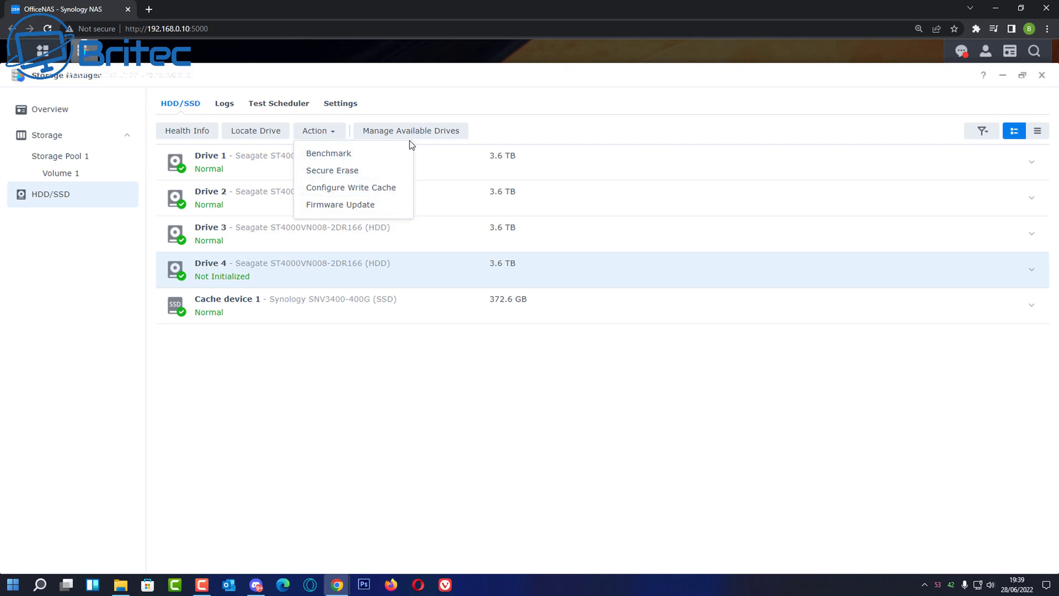
{"action": "left_click", "coordinate": [429, 134]}
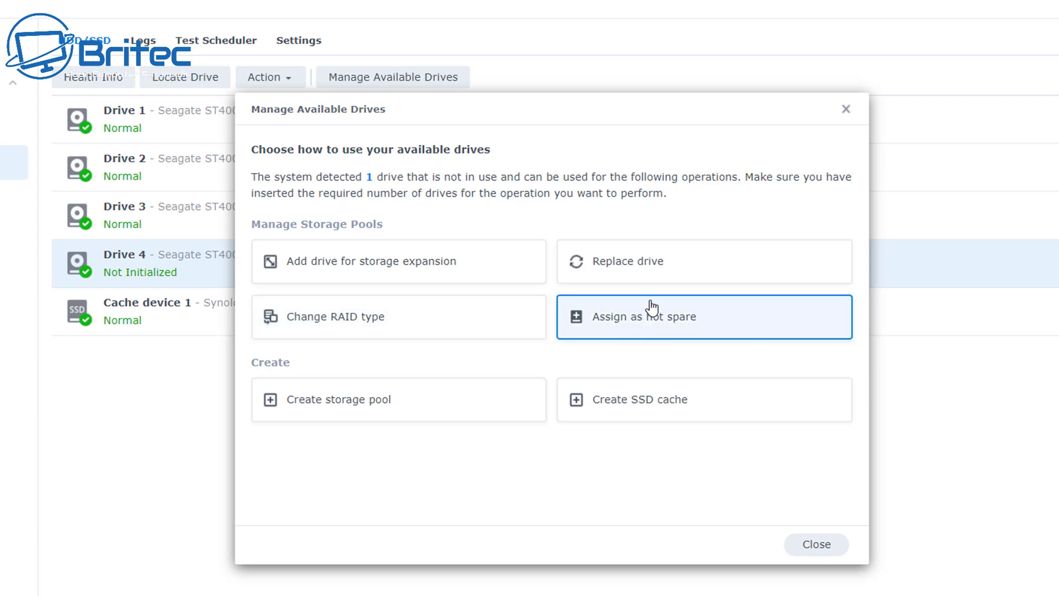
Add Drive 4 to Storage Pool 1 for expansion, applying and accepting the data erasure.
{"action": "left_click", "coordinate": [383, 264]}
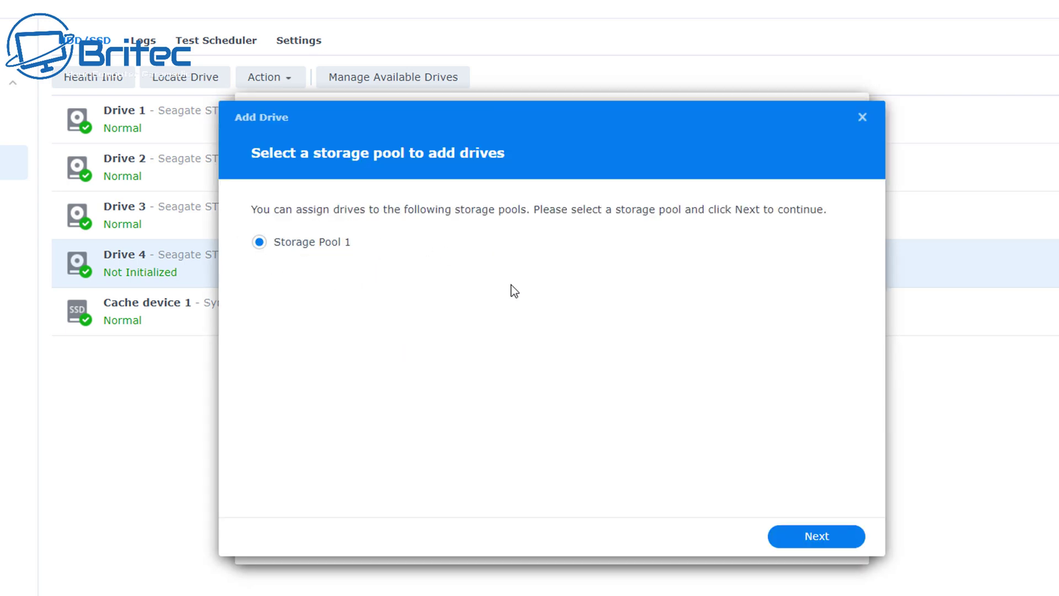
{"action": "left_click", "coordinate": [815, 539]}
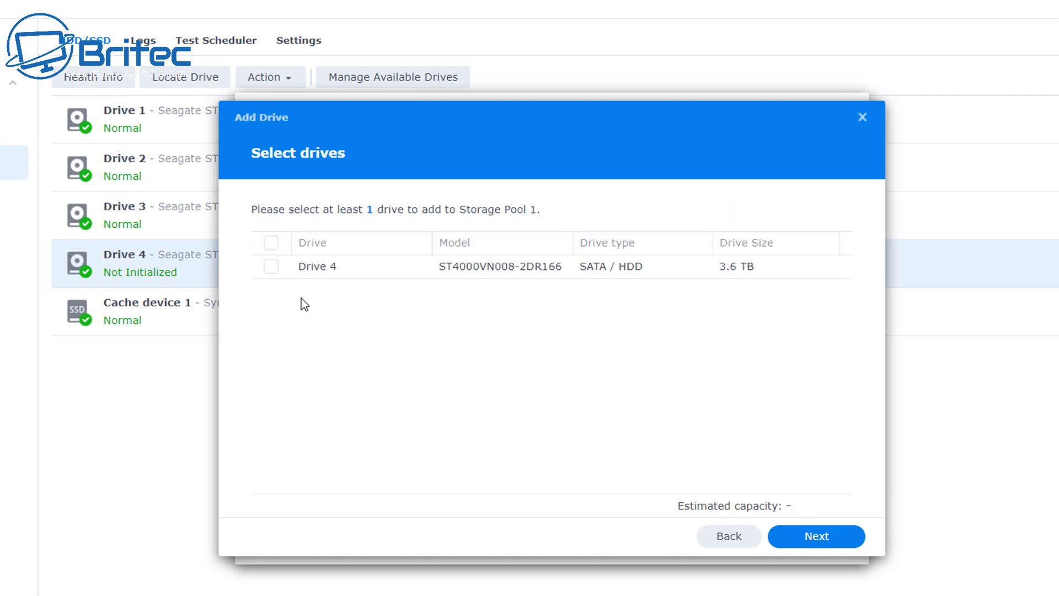
{"action": "left_click", "coordinate": [271, 242]}
{"action": "left_click", "coordinate": [816, 536]}
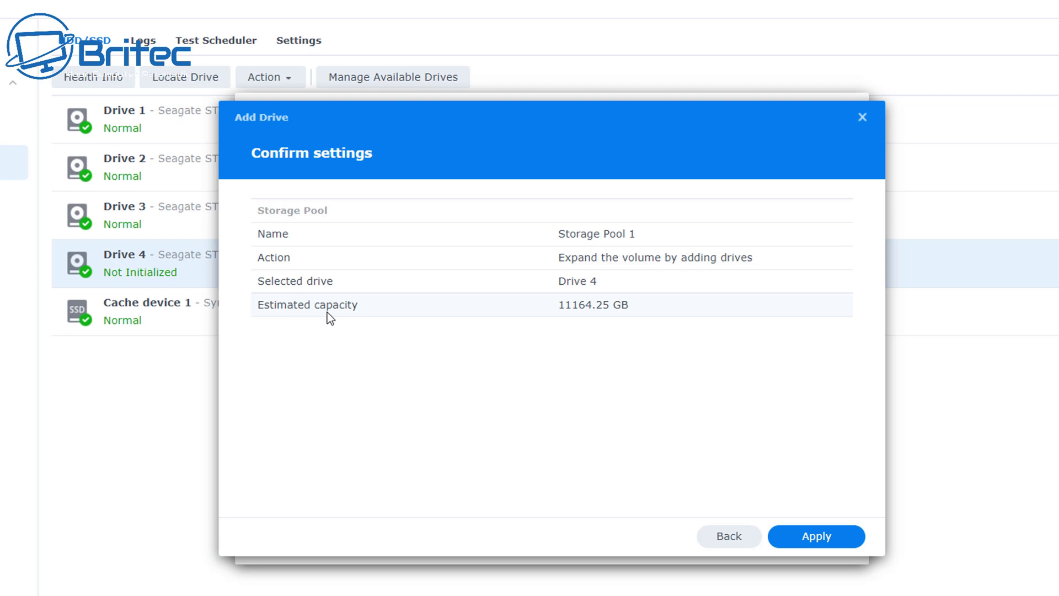
{"action": "left_click", "coordinate": [805, 543]}
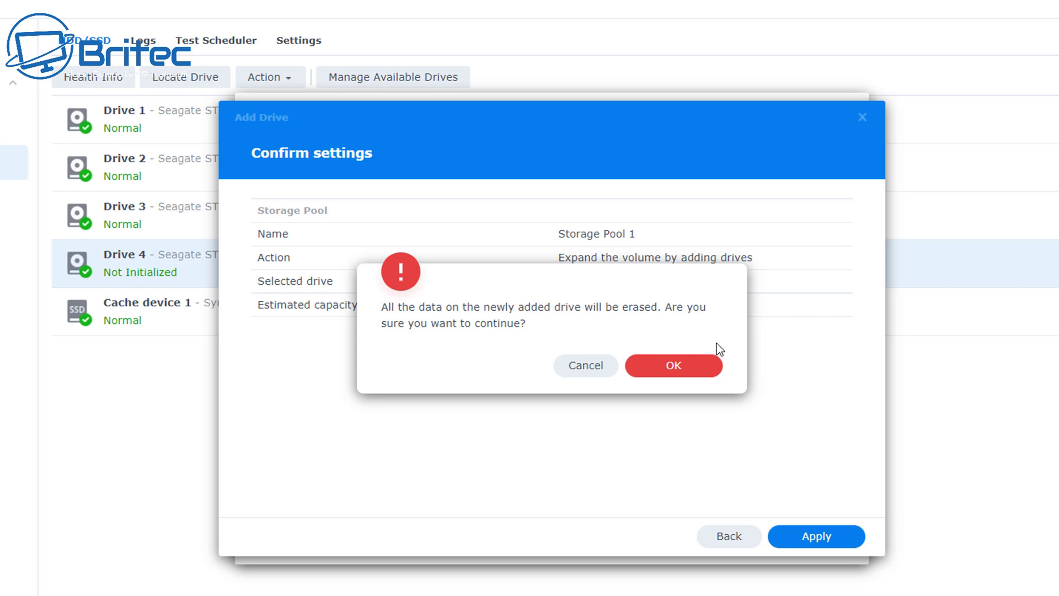
{"action": "left_click", "coordinate": [674, 367]}
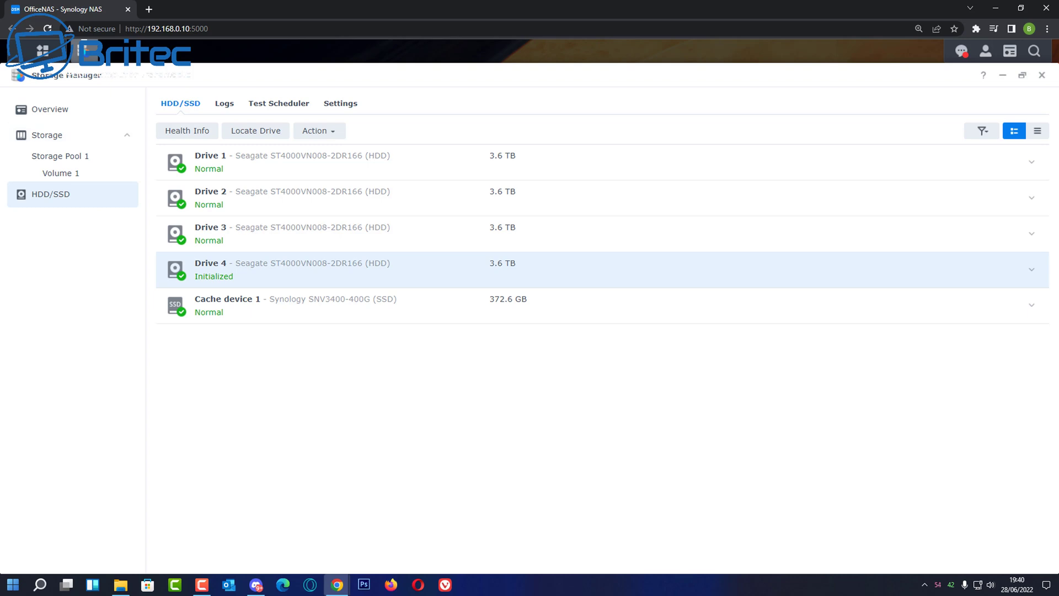
Check Storage Pool 1's drive-adding progress and Volume 1, then return to the Overview.
{"action": "left_click", "coordinate": [68, 158]}
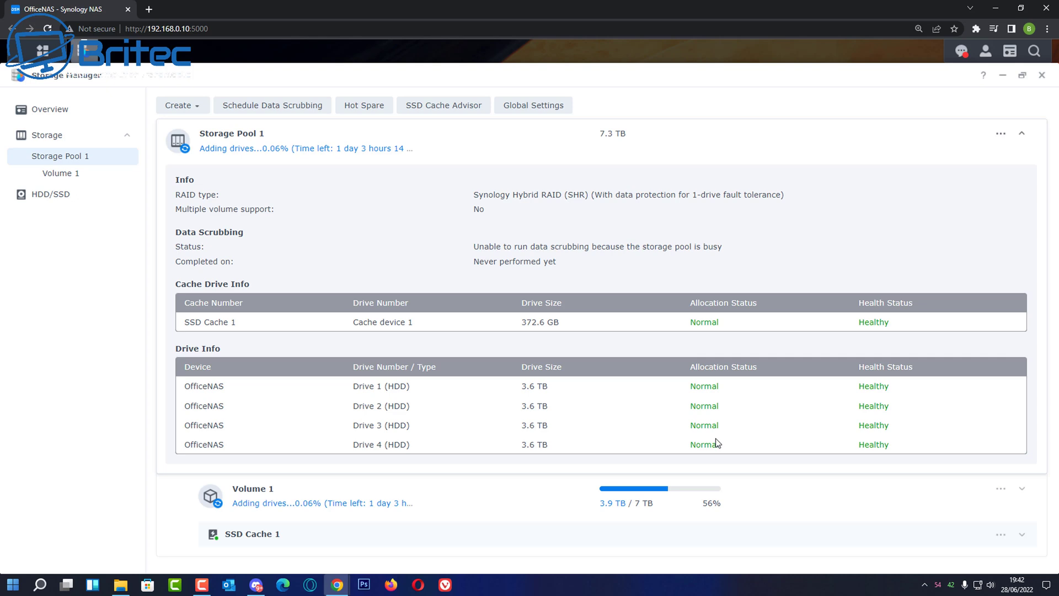
{"action": "left_click", "coordinate": [67, 176]}
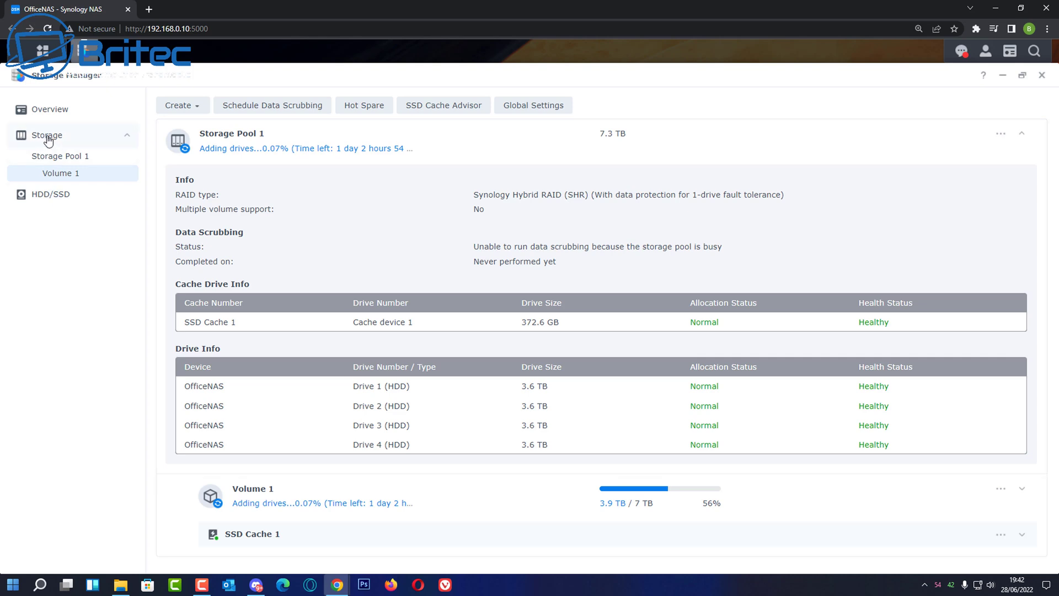
{"action": "left_click", "coordinate": [51, 113]}
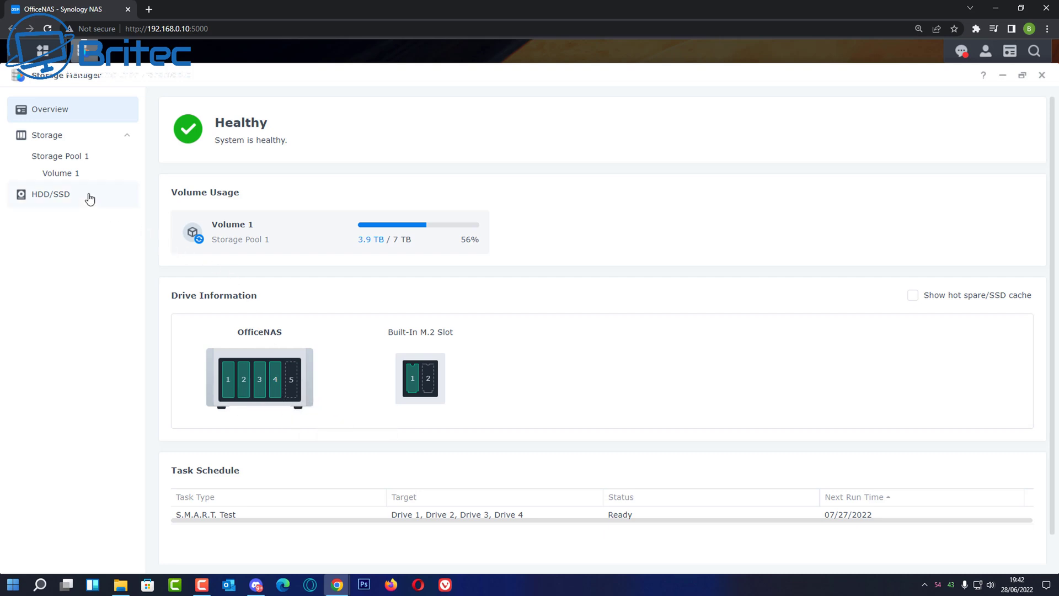
{"action": "left_click", "coordinate": [65, 175]}
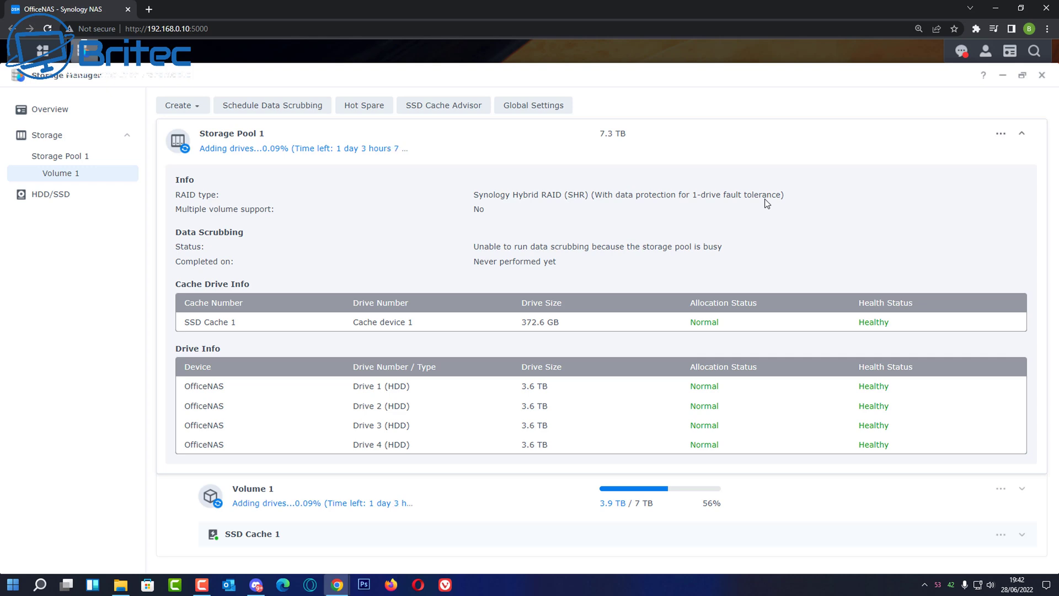
{"action": "left_click", "coordinate": [59, 197]}
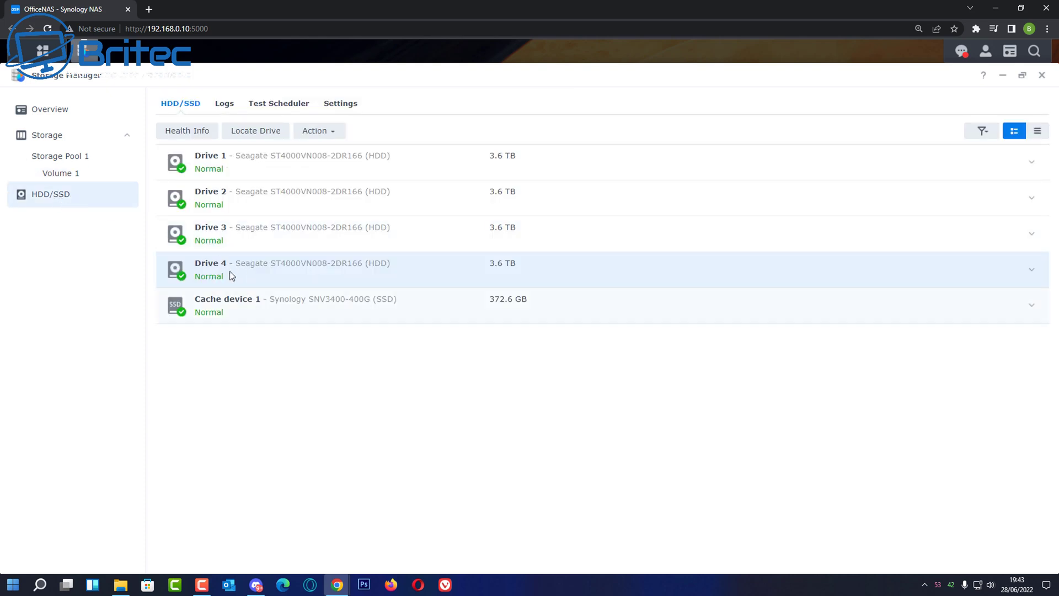
{"action": "left_click", "coordinate": [54, 120]}
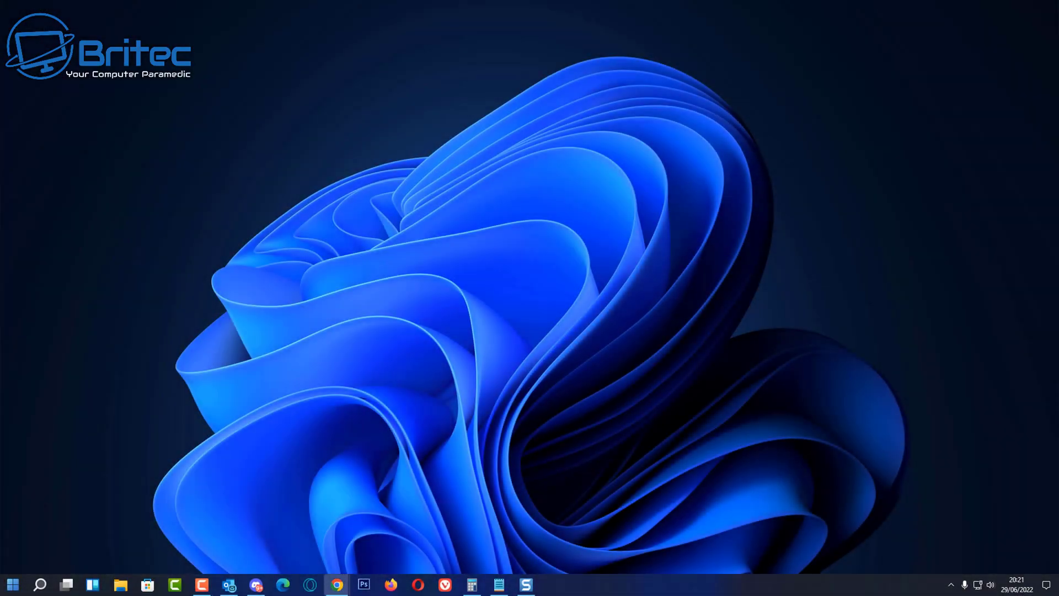
Reopen the OfficeNAS (DS1520+) DSM desktop from File Explorer's Network view.
{"action": "left_click", "coordinate": [120, 585]}
{"action": "scroll", "coordinate": [253, 435], "scroll_direction": "down", "scroll_amount": 1}
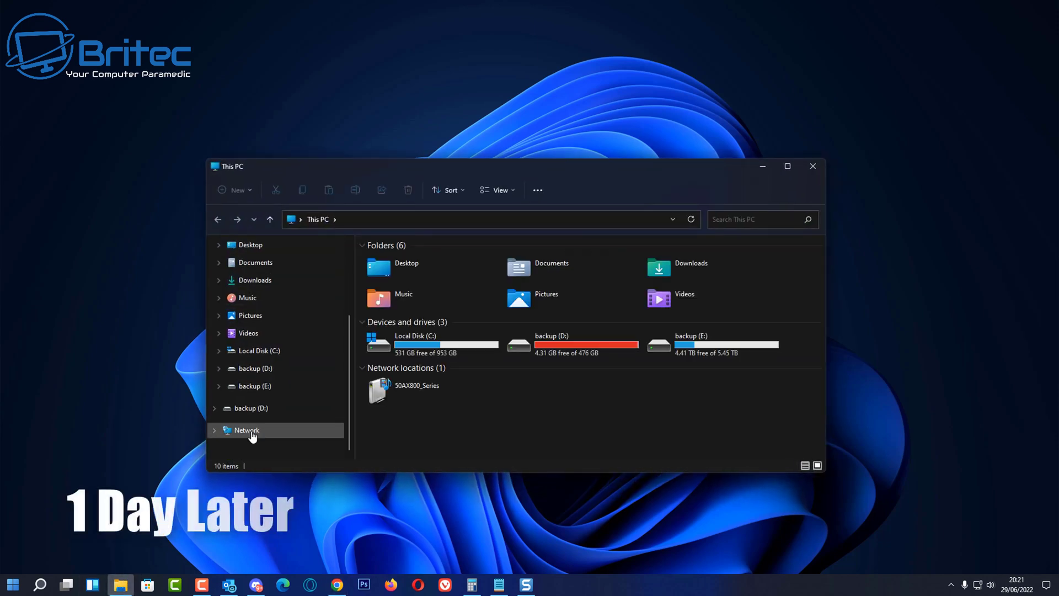
{"action": "left_click", "coordinate": [251, 431]}
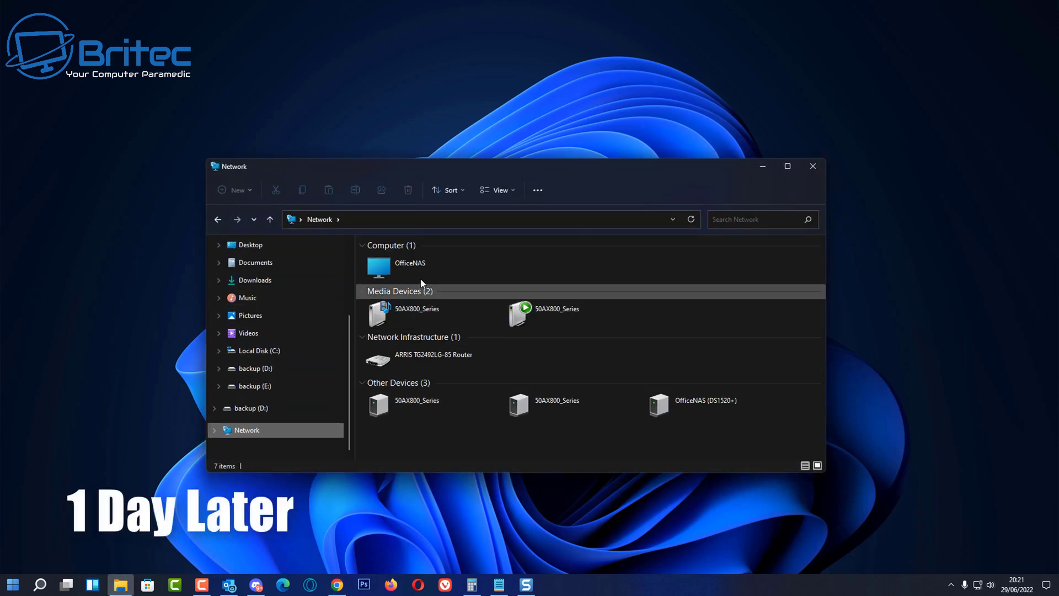
{"action": "left_click", "coordinate": [707, 405]}
{"action": "double_click", "coordinate": [706, 403]}
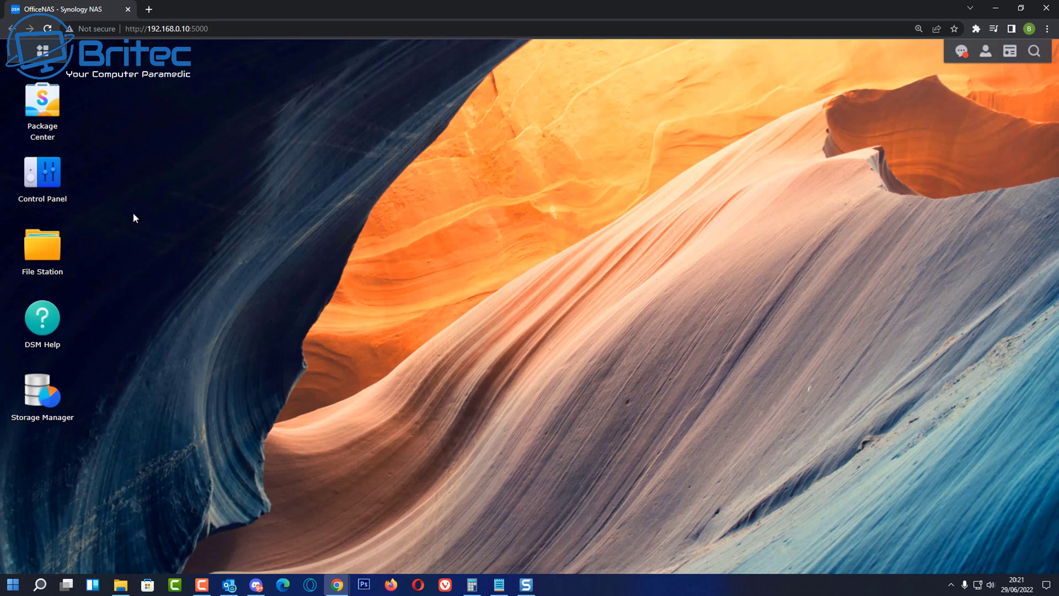
Reopen Storage Manager and check Storage Pool 1 (Healthy, 10.9 TB), Volume 1 (3.9/10.5 TB), and Drives 1–4.
{"action": "left_click", "coordinate": [43, 392]}
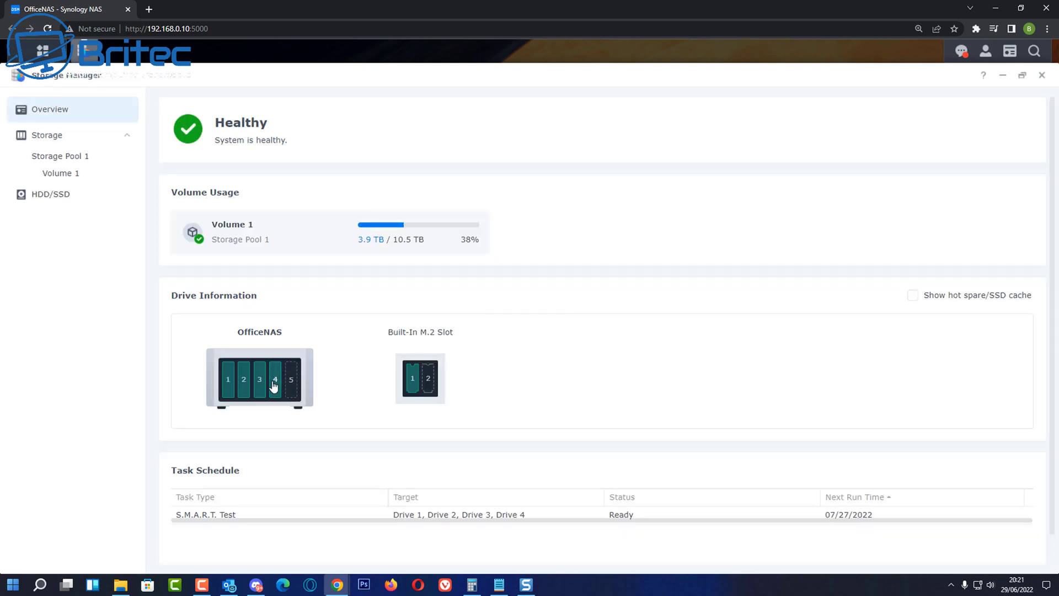
{"action": "left_click", "coordinate": [47, 138]}
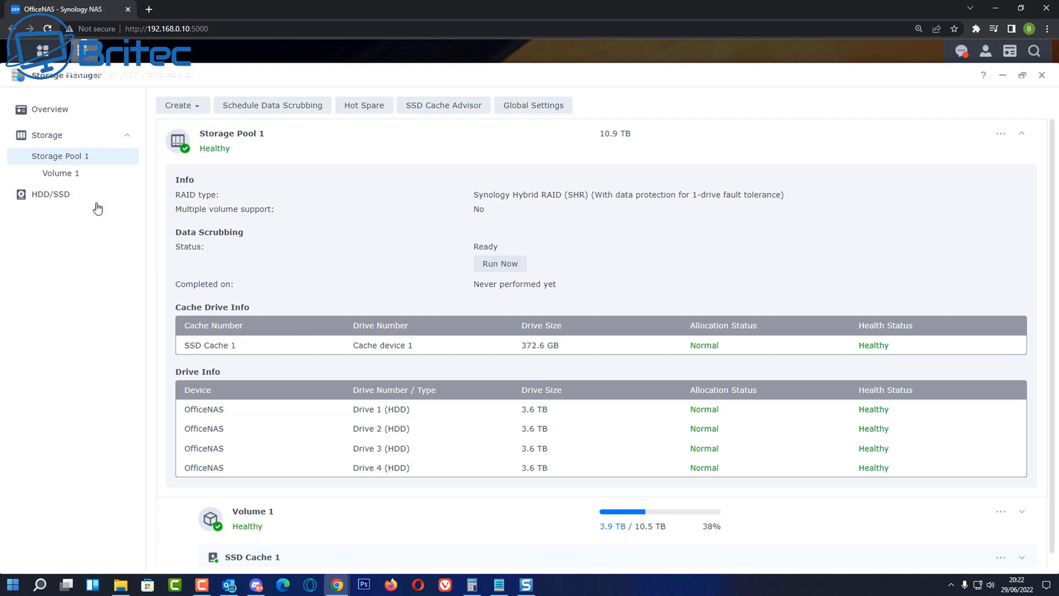
{"action": "left_click", "coordinate": [57, 174]}
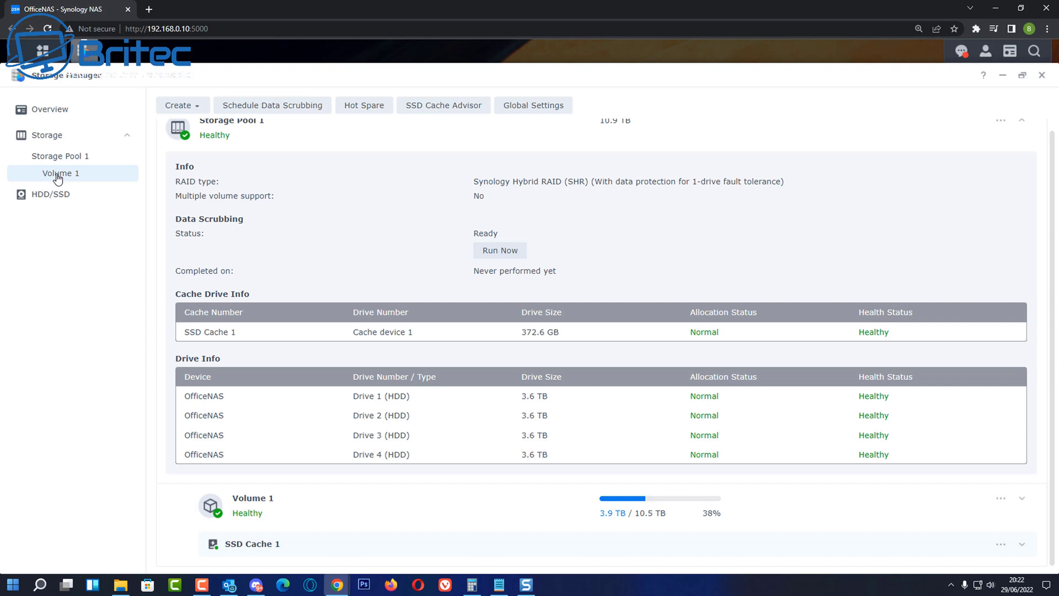
{"action": "left_click", "coordinate": [57, 197]}
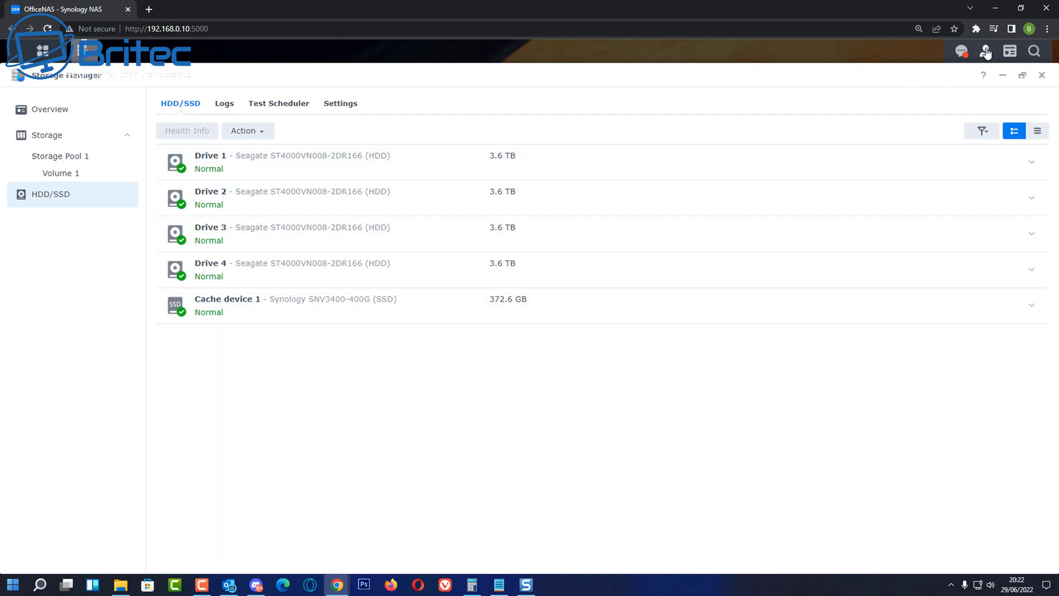
Minimise the Chrome NAS browser and close the File Explorer Network window to reveal the desktop.
{"action": "left_click", "coordinate": [995, 8]}
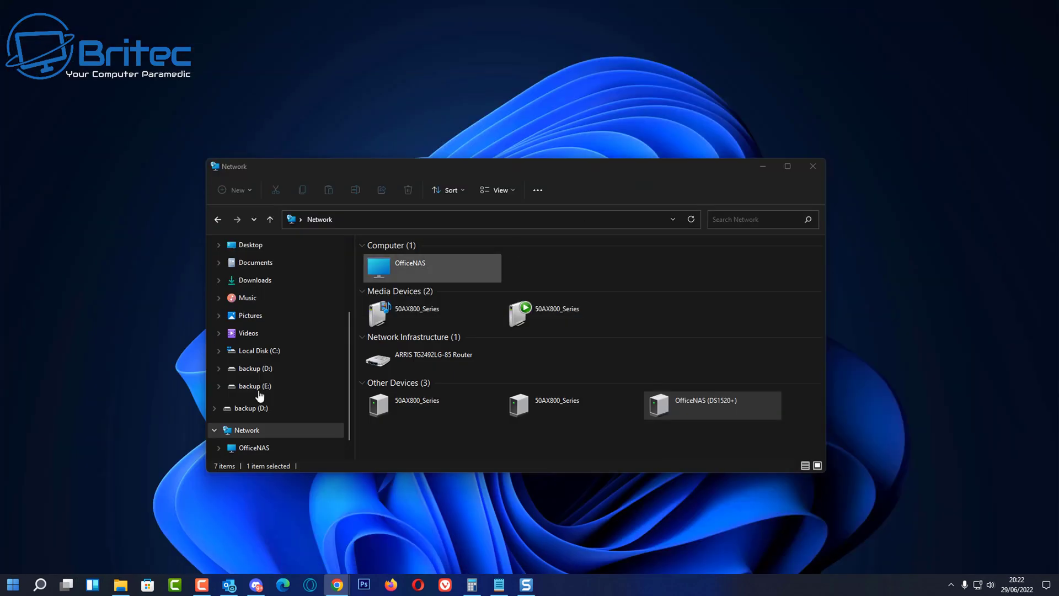
{"action": "left_click", "coordinate": [809, 171]}
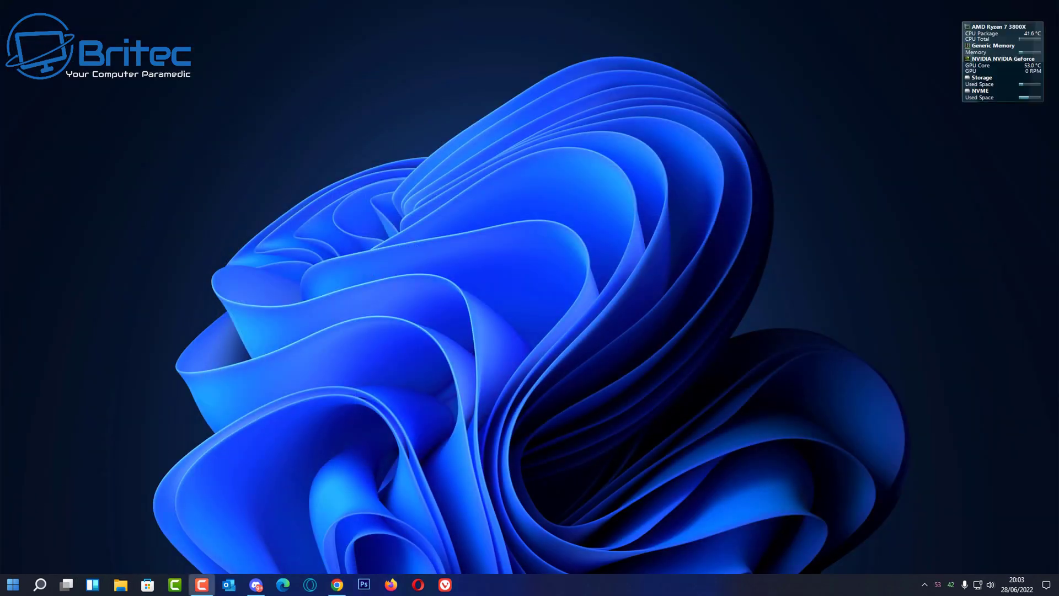